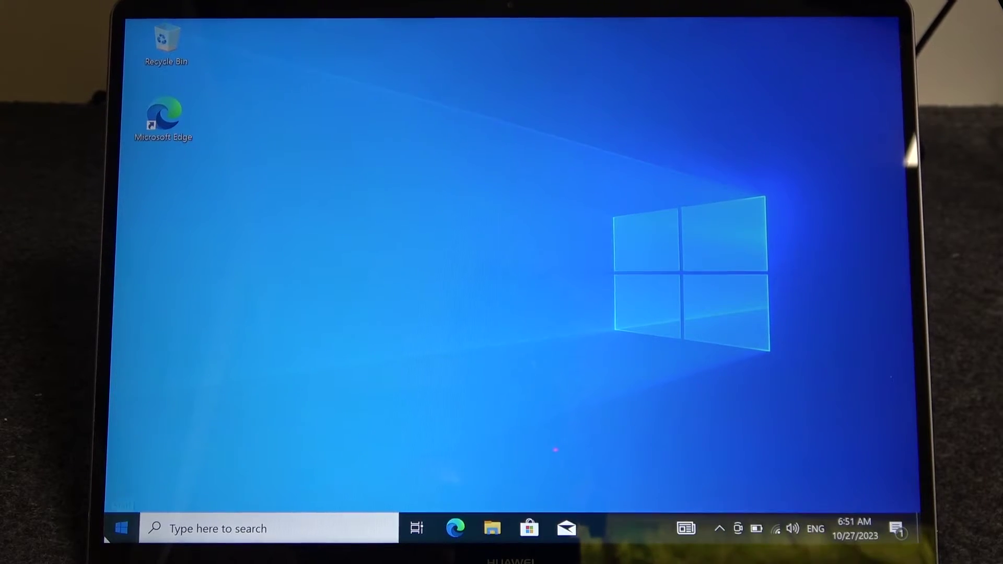
# Open the Windows Settings app from the Start menu.
pyautogui.click(121, 528)
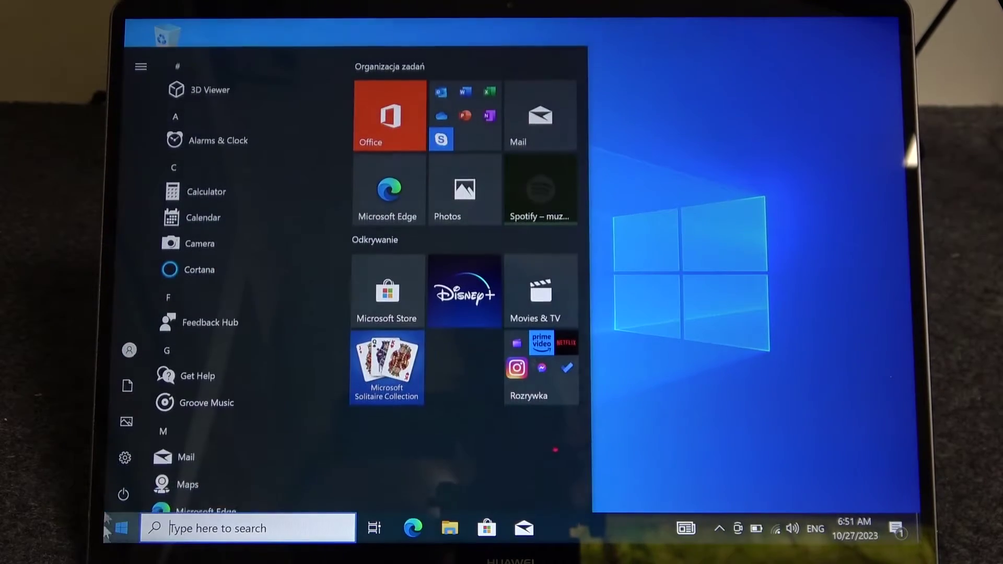
pyautogui.click(124, 457)
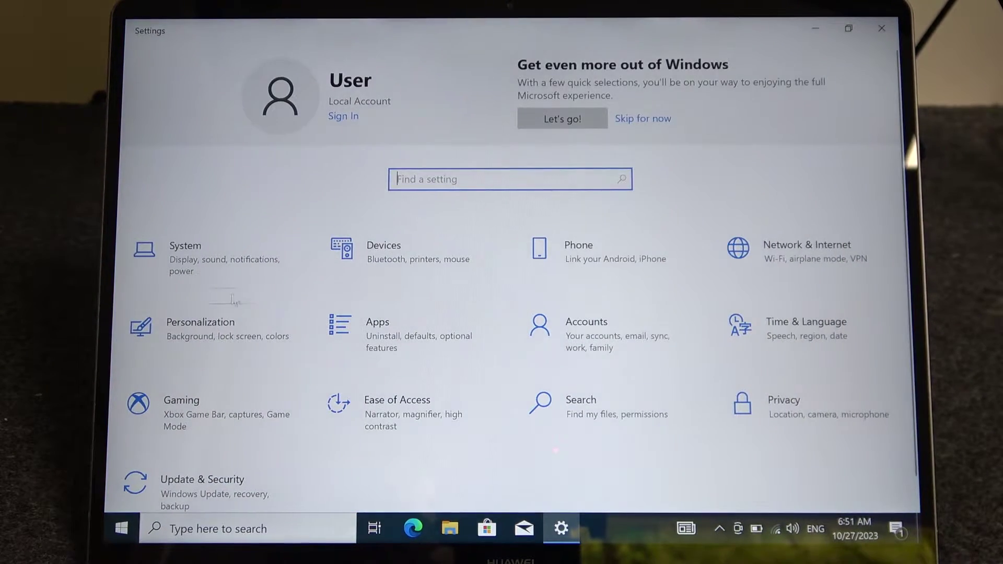
# Set the built-in display brightness to about 51 on the System Display page.
pyautogui.click(254, 260)
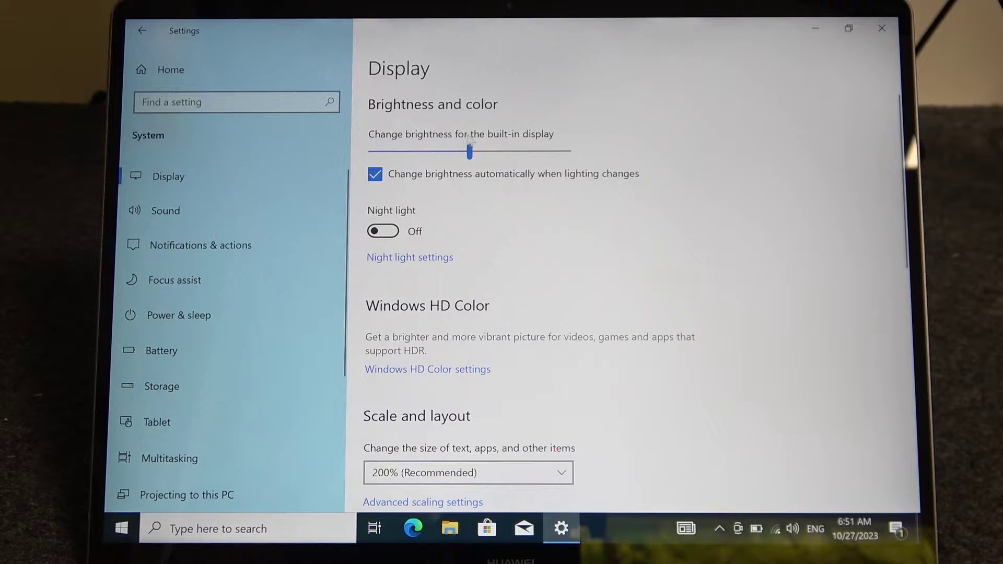
pyautogui.moveTo(470, 151); pyautogui.dragTo(471, 151)
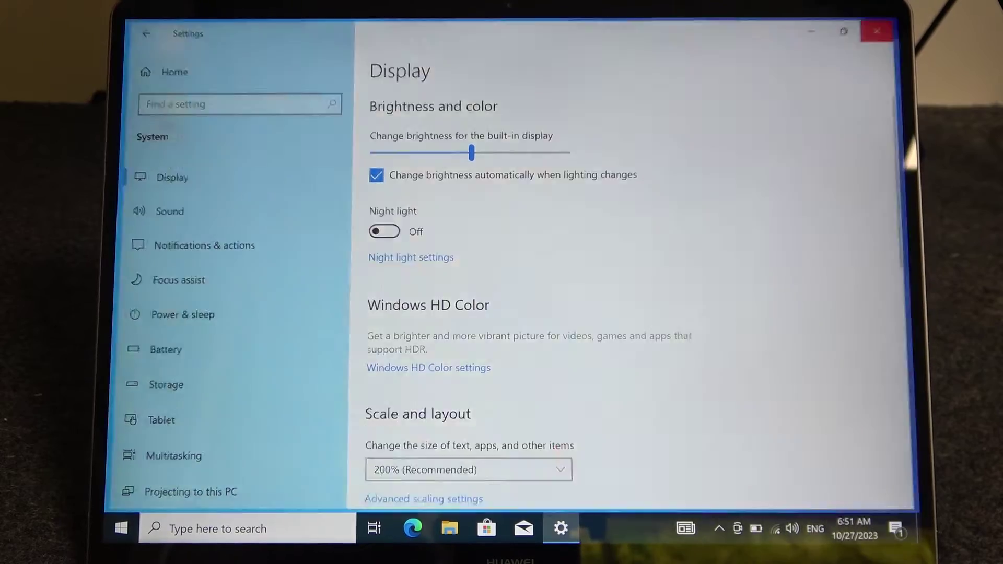
# Close the Settings window to return to the empty desktop.
pyautogui.click(882, 28)
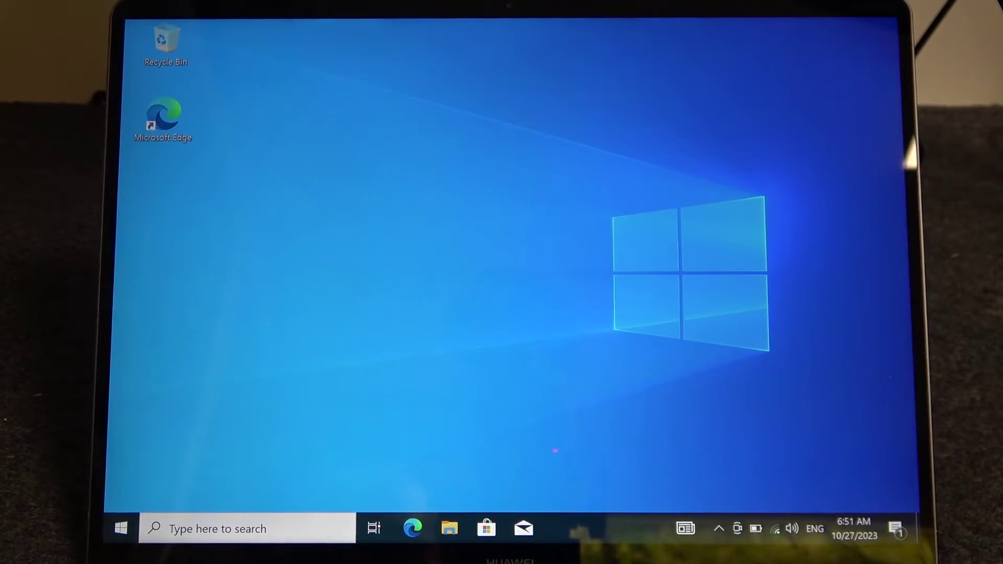